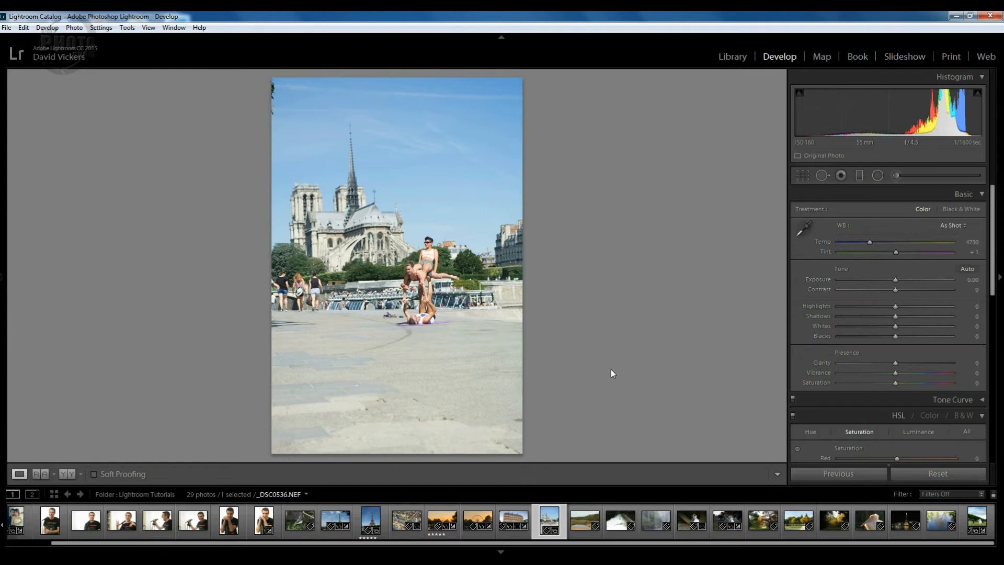
Straighten the photo by rotating the crop about 2.64 degrees with the Crop tool, and apply it
click(803, 176)
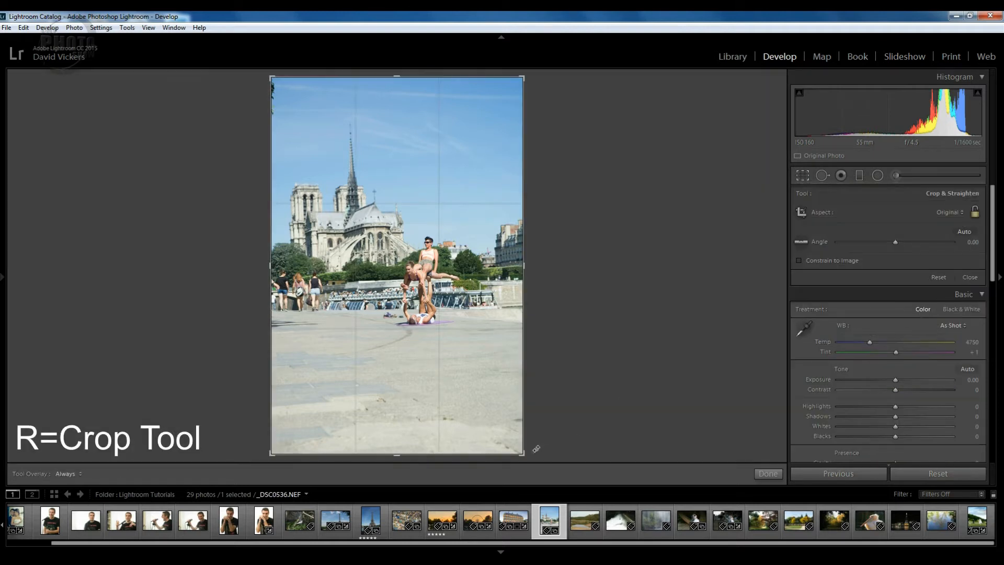
drag(525, 452, 516, 457)
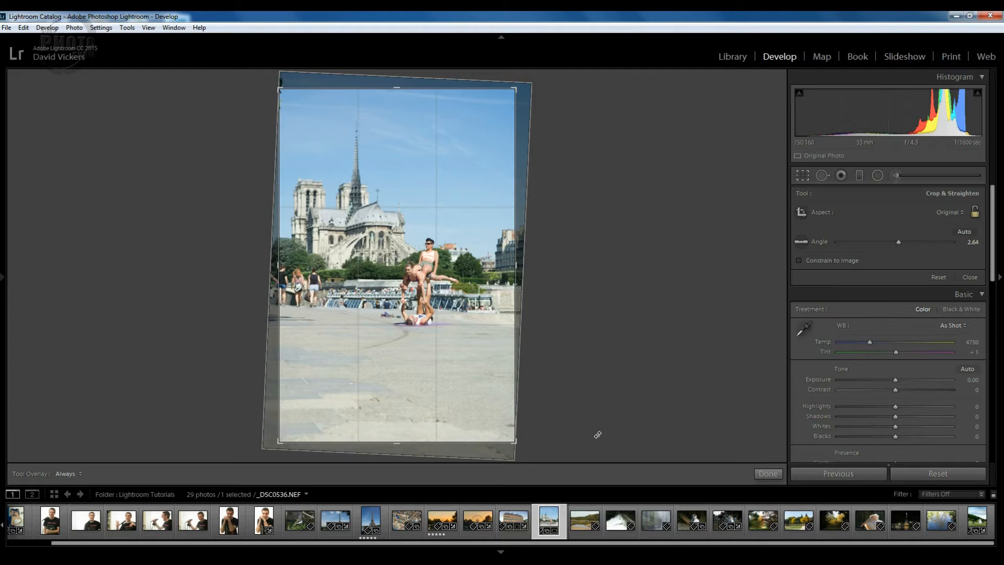
key(Return)
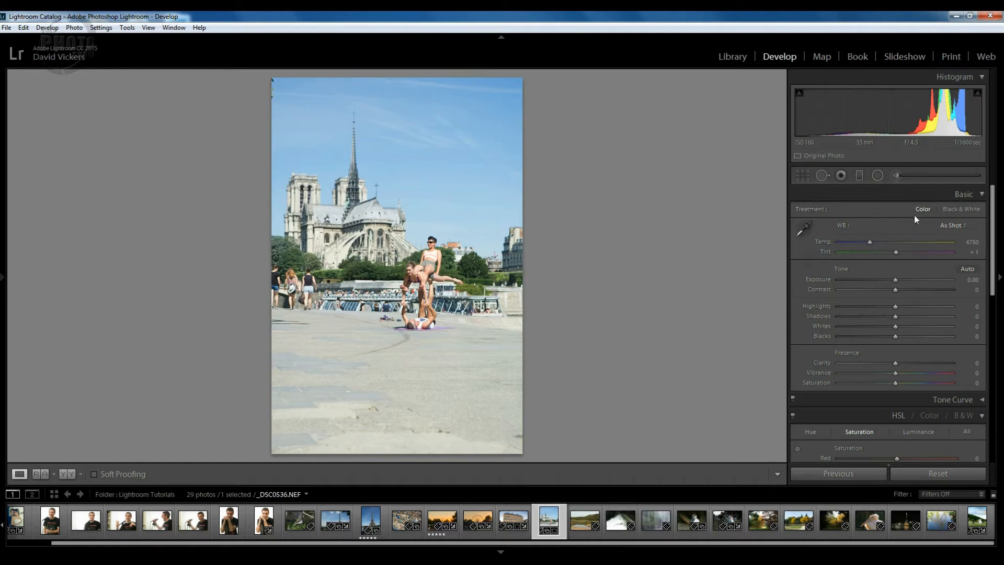
Convert the photo to the Black & White treatment and set Tint to −73
click(957, 211)
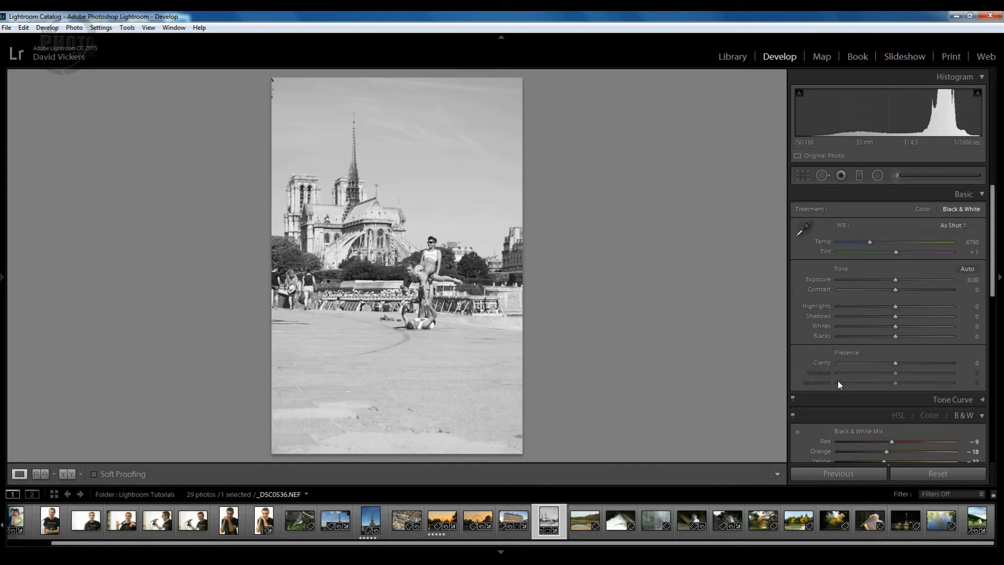
drag(871, 242, 869, 242)
mouse_move(869, 244)
mouse_down()
mouse_move(907, 248)
mouse_move(836, 250)
mouse_move(934, 253)
mouse_move(869, 250)
mouse_move(877, 245)
mouse_move(865, 258)
mouse_move(910, 255)
mouse_move(855, 258)
mouse_move(928, 262)
mouse_move(866, 262)
mouse_up()
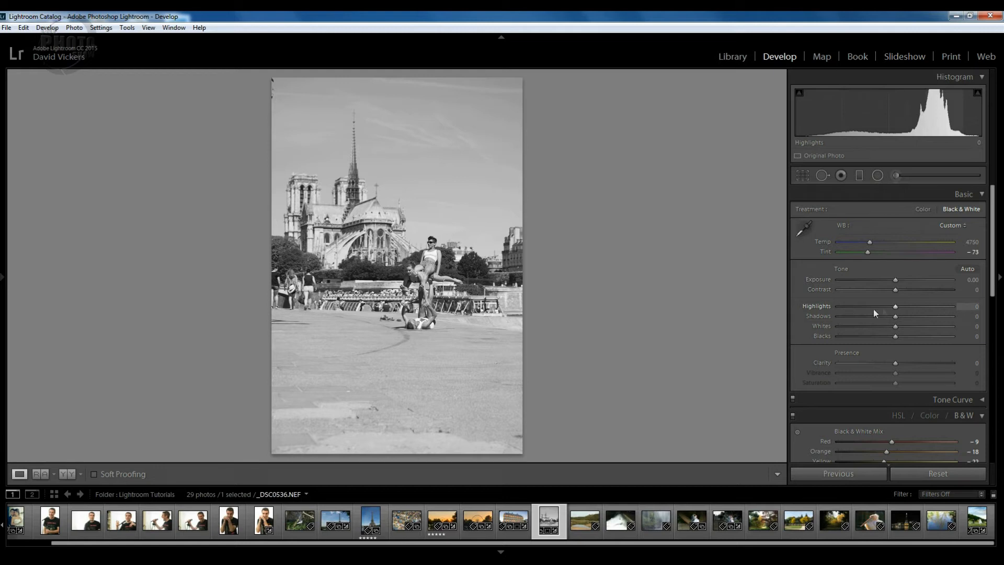
Darken the photo's Highlights to −41 and Shadows to −28
drag(895, 308, 870, 312)
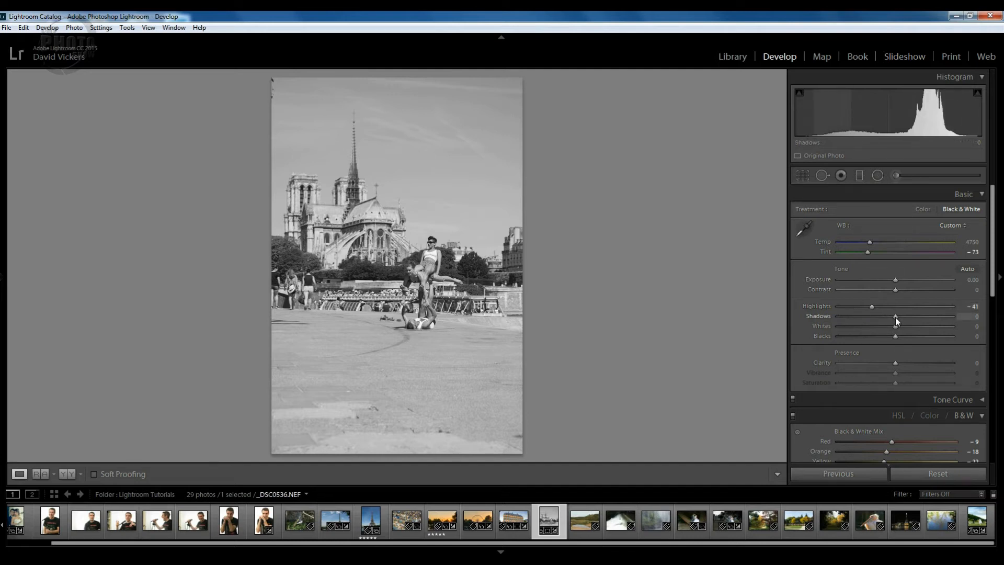
mouse_move(888, 320)
mouse_down()
mouse_move(863, 322)
mouse_move(936, 324)
mouse_move(900, 324)
mouse_up()
drag(900, 324, 879, 324)
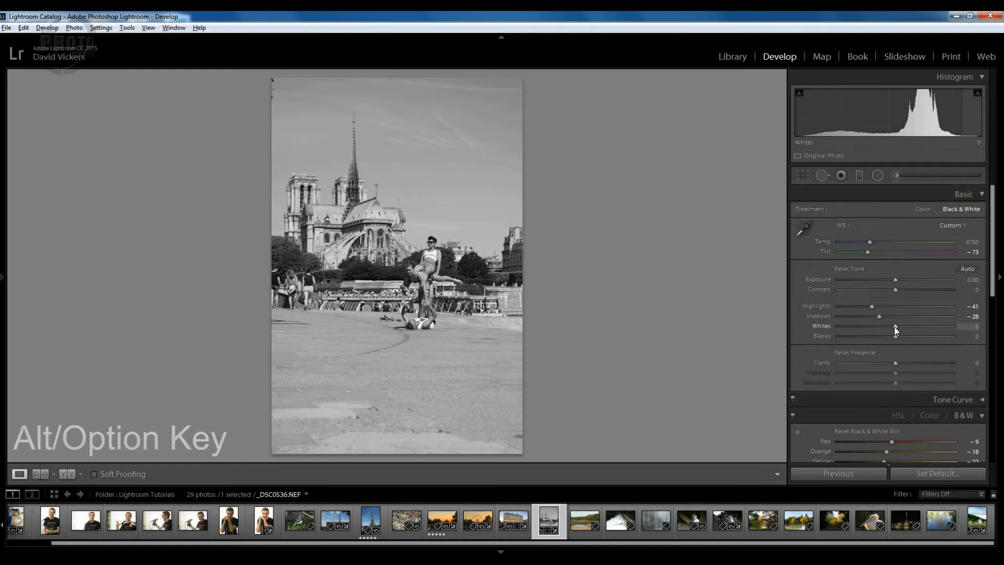
Set Whites to +36 with the help of the clipping preview, and lower Blacks to −51
alt+click(894, 326)
drag(895, 328, 919, 327)
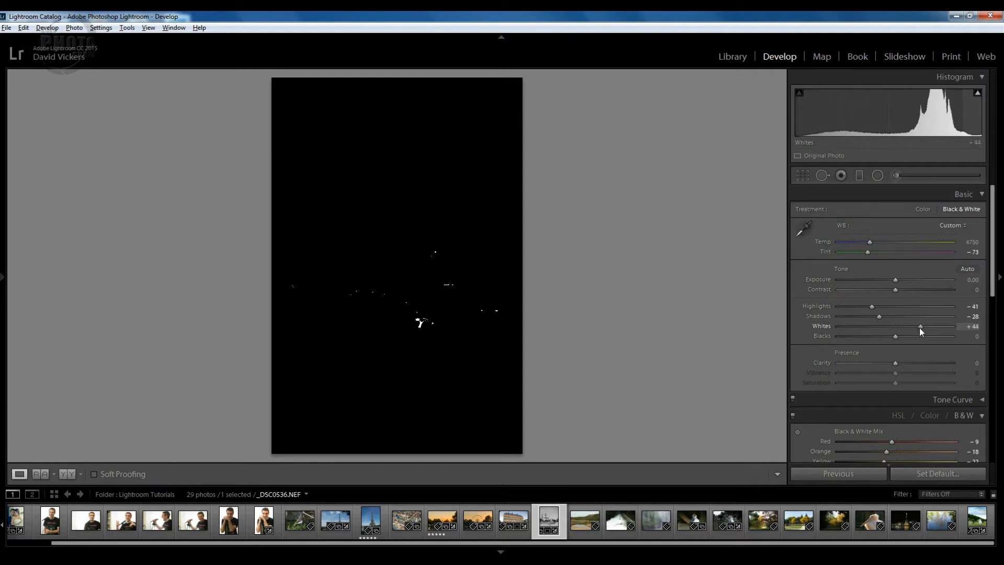
mouse_move(918, 328)
mouse_down()
mouse_move(933, 328)
mouse_move(915, 328)
mouse_up()
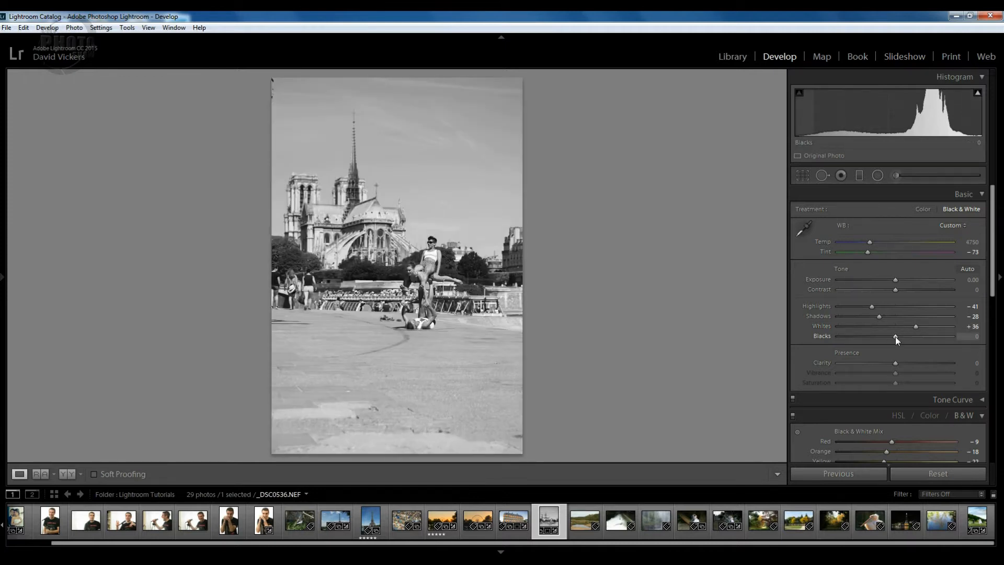
drag(894, 337, 866, 337)
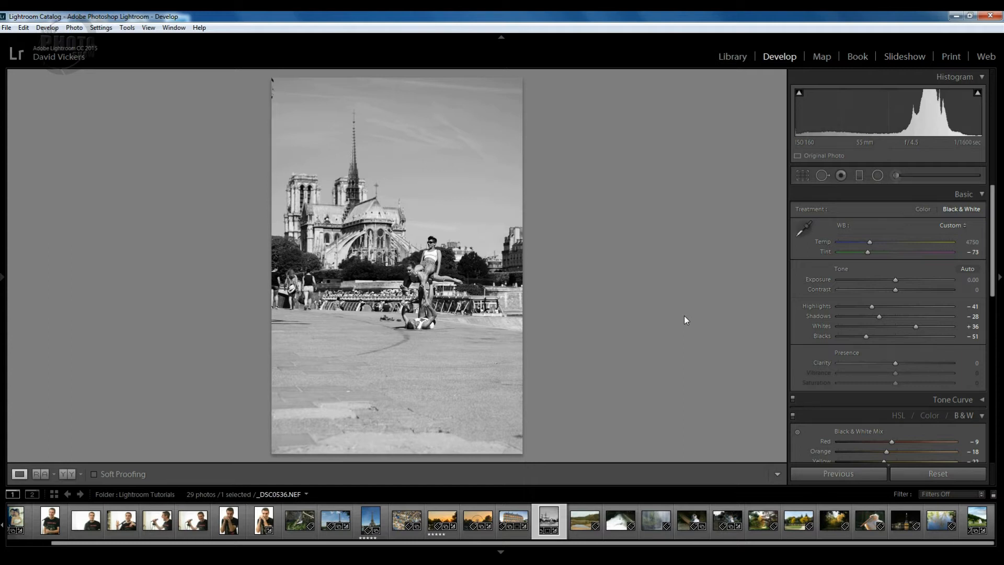
Compare the edit with the before version, and set Exposure to −0.09 and Shadows to −6
key(backslash)
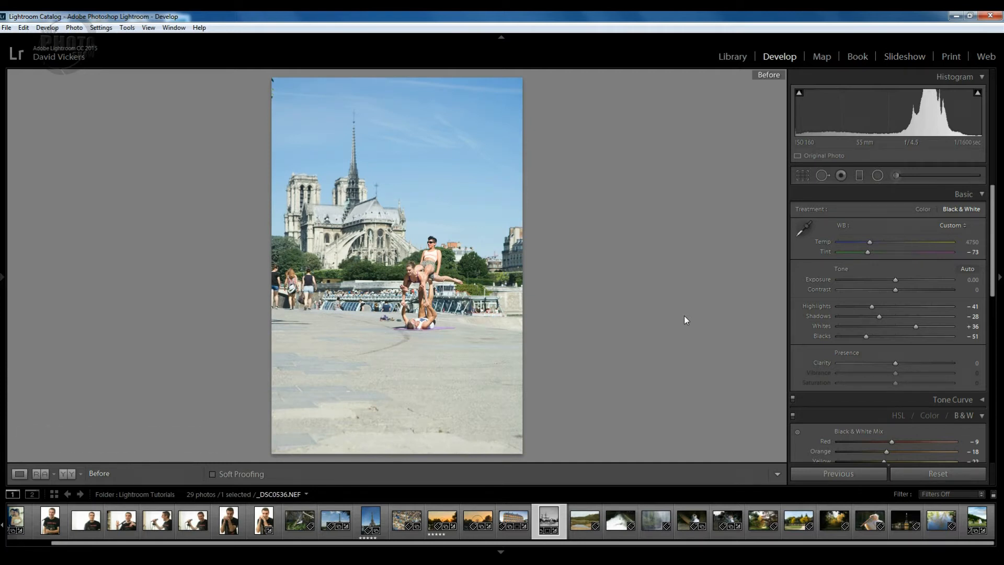
key(backslash)
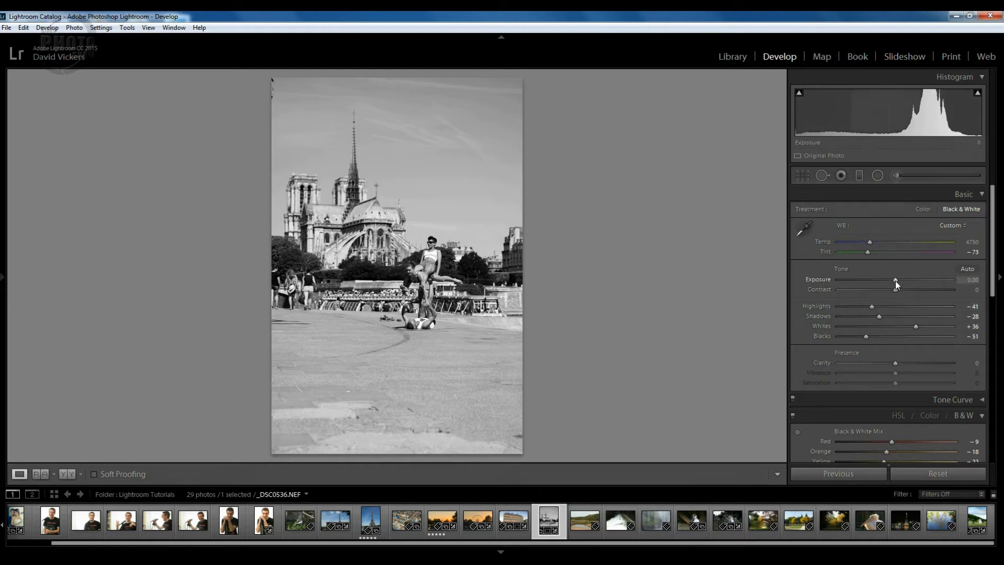
mouse_move(895, 280)
mouse_down()
mouse_move(907, 281)
mouse_move(896, 284)
mouse_up()
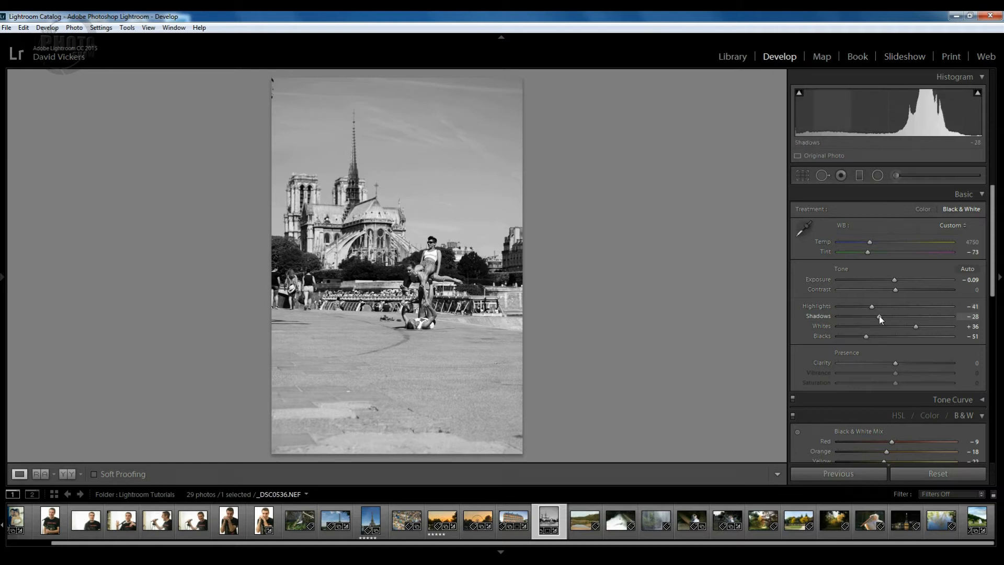
drag(879, 317, 893, 319)
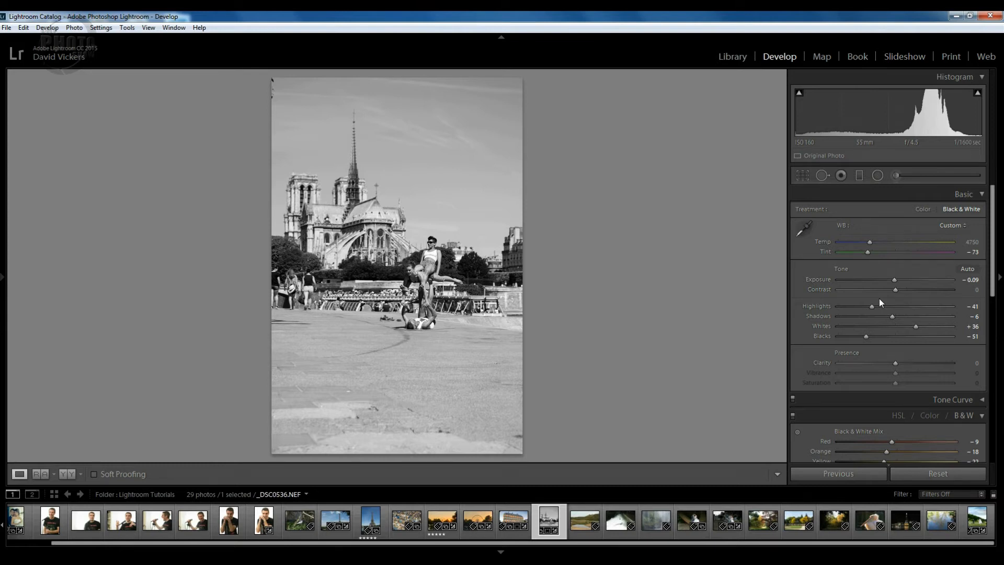
Test Contrast at its low end and at high strength, and settle on +10
drag(893, 289, 833, 293)
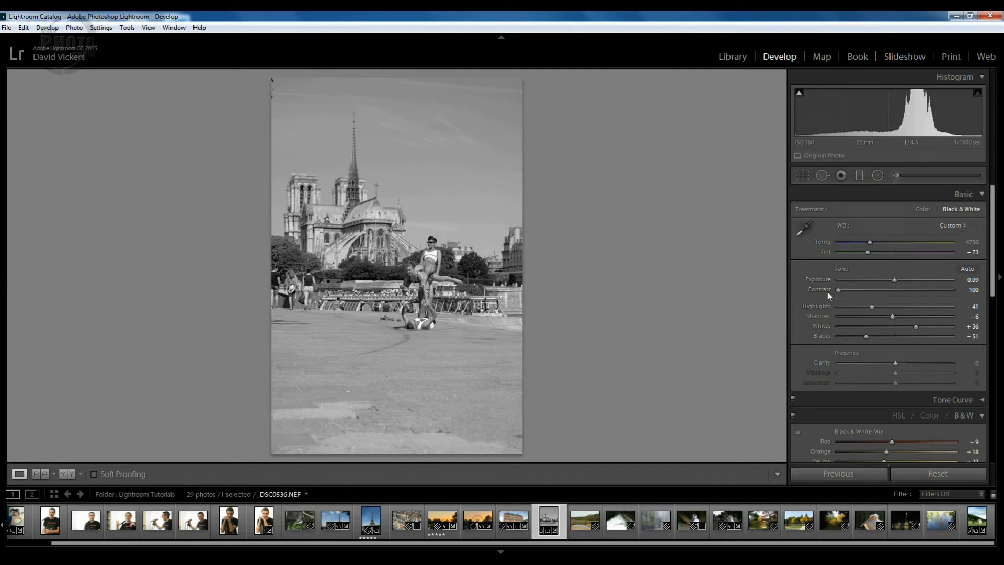
drag(846, 290, 935, 296)
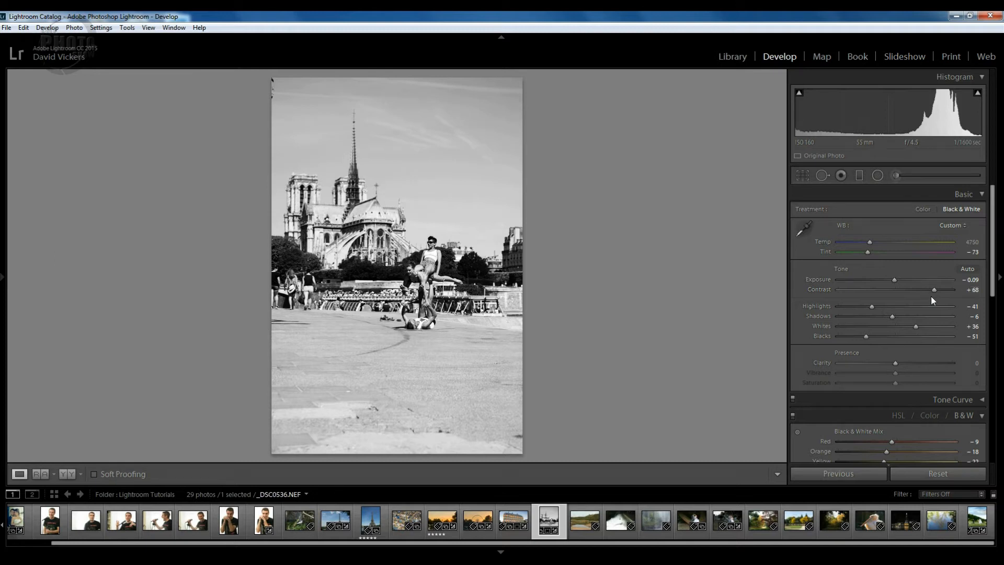
drag(930, 291, 901, 293)
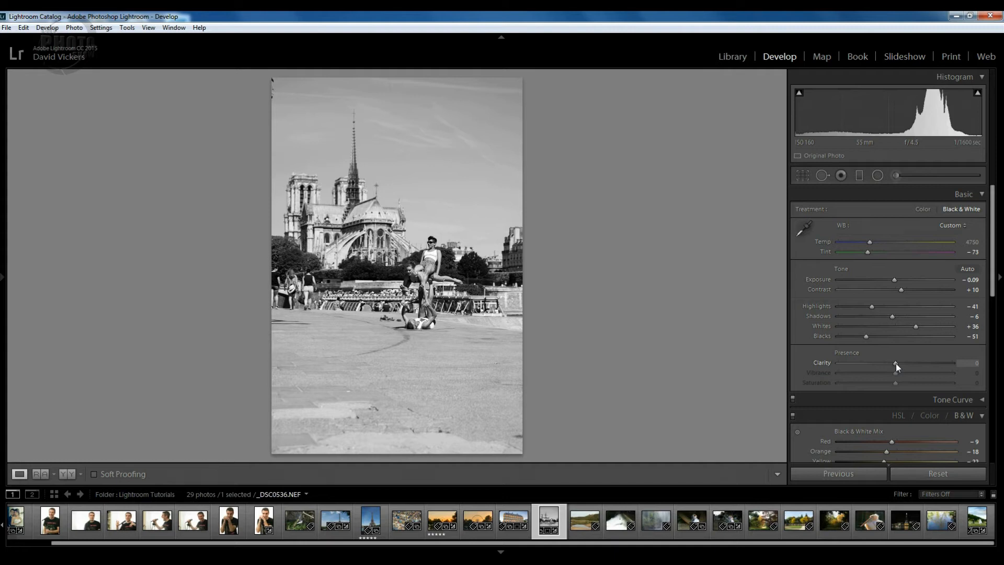
Try both Clarity extremes, settle on +15, and compare the result with the before version
drag(895, 362, 832, 372)
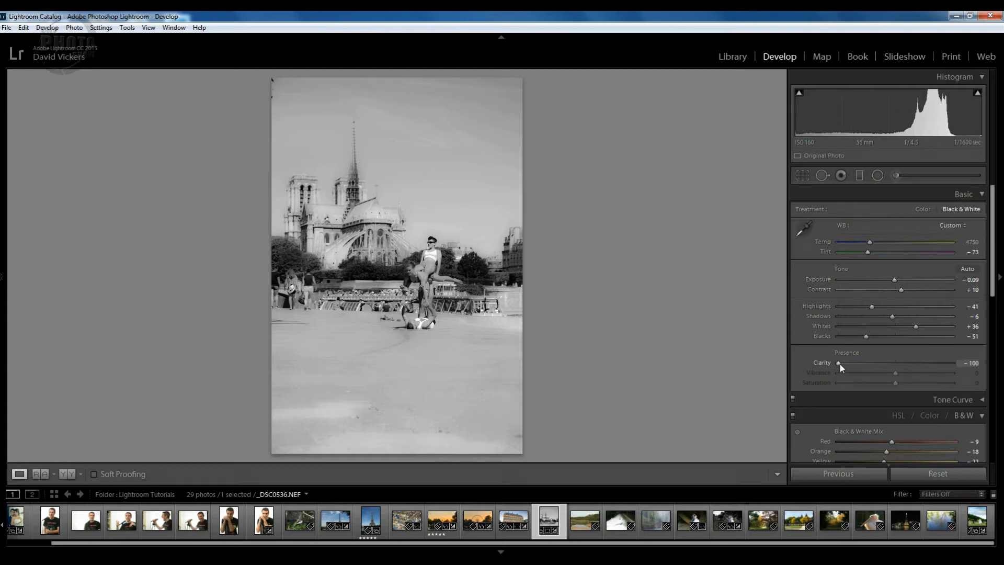
drag(873, 369, 968, 372)
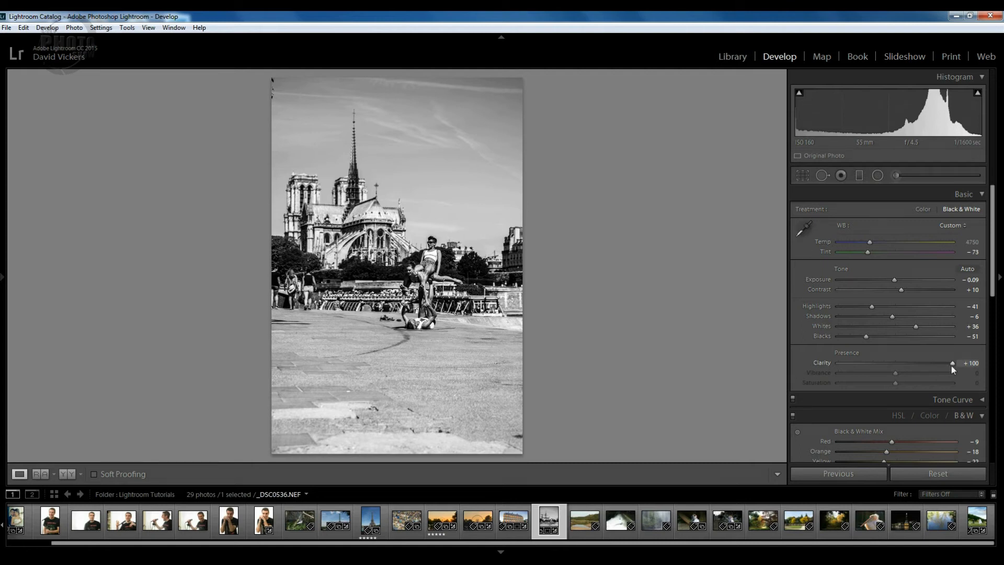
drag(950, 362, 905, 362)
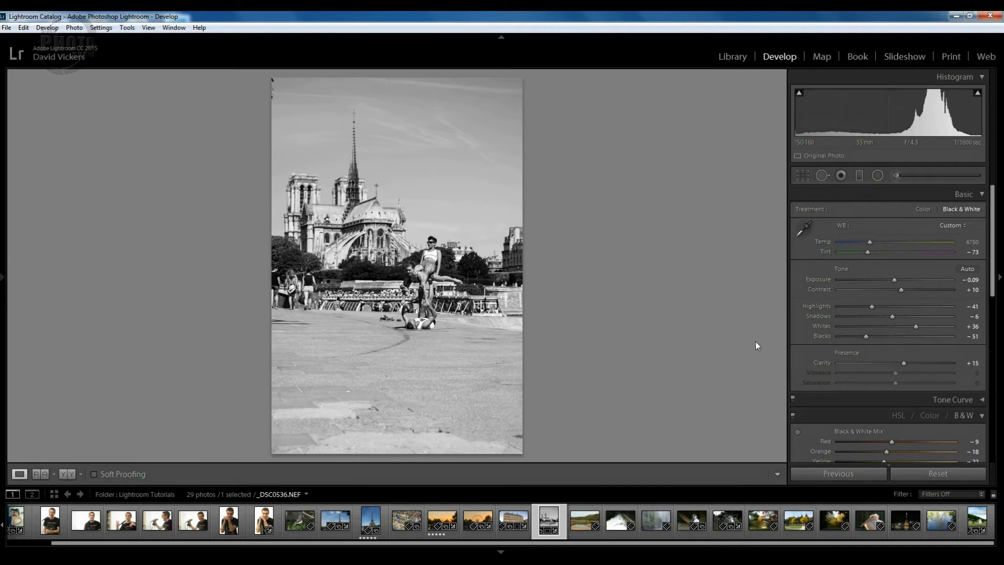
key(backslash)
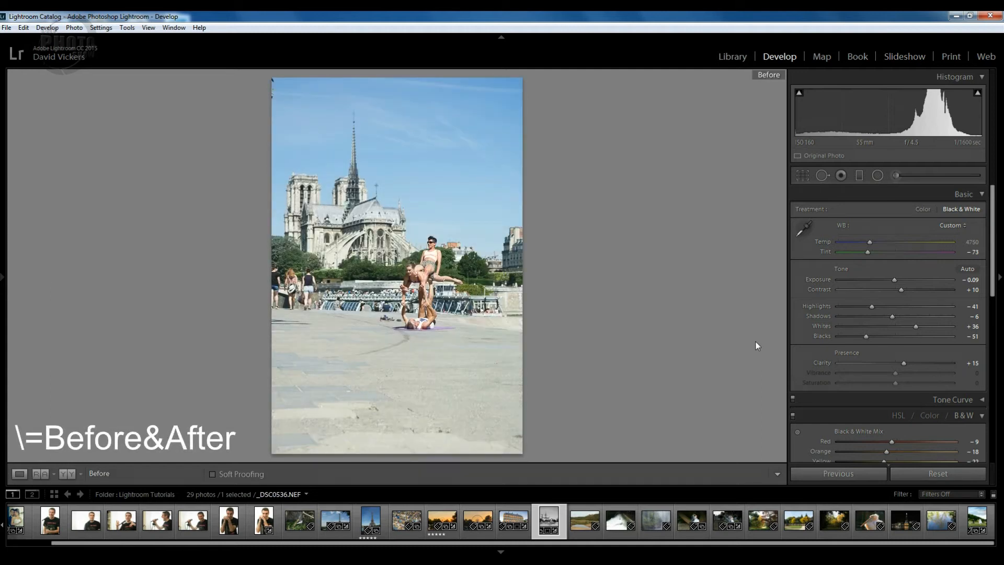
key(backslash)
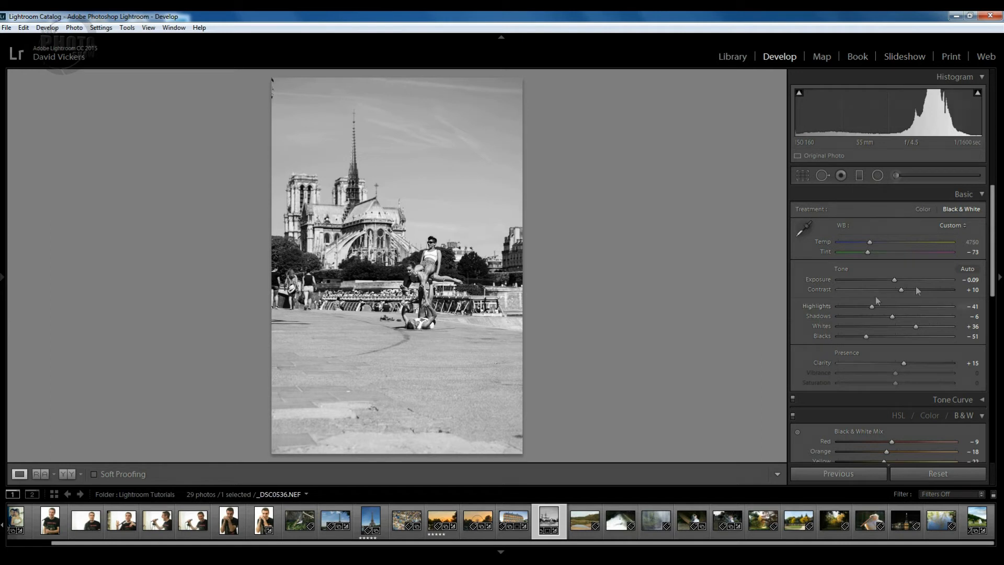
Set Green to −19 in the Black & White Mix
drag(995, 259, 998, 309)
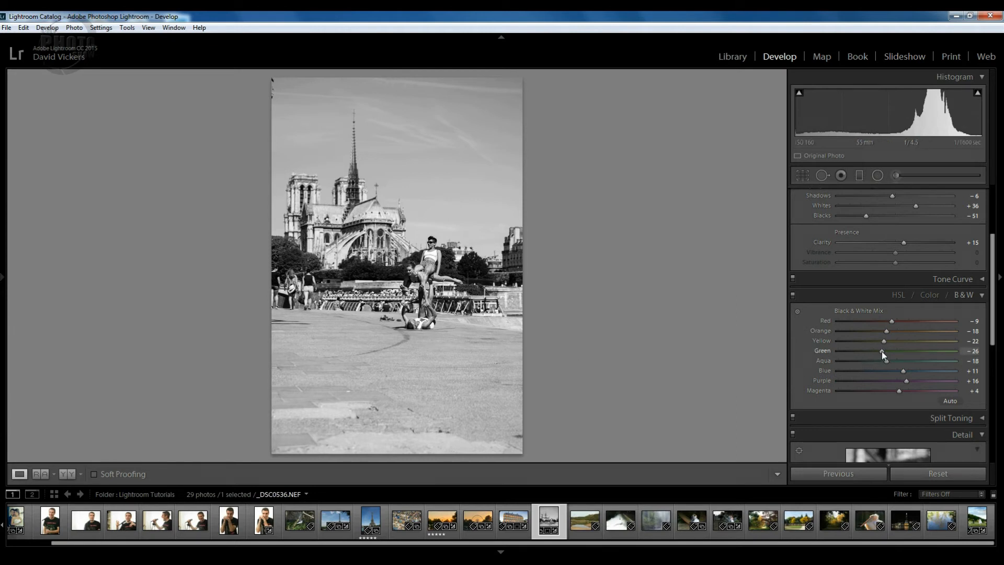
mouse_move(882, 352)
mouse_down()
mouse_move(943, 358)
mouse_move(870, 358)
mouse_move(885, 359)
mouse_up()
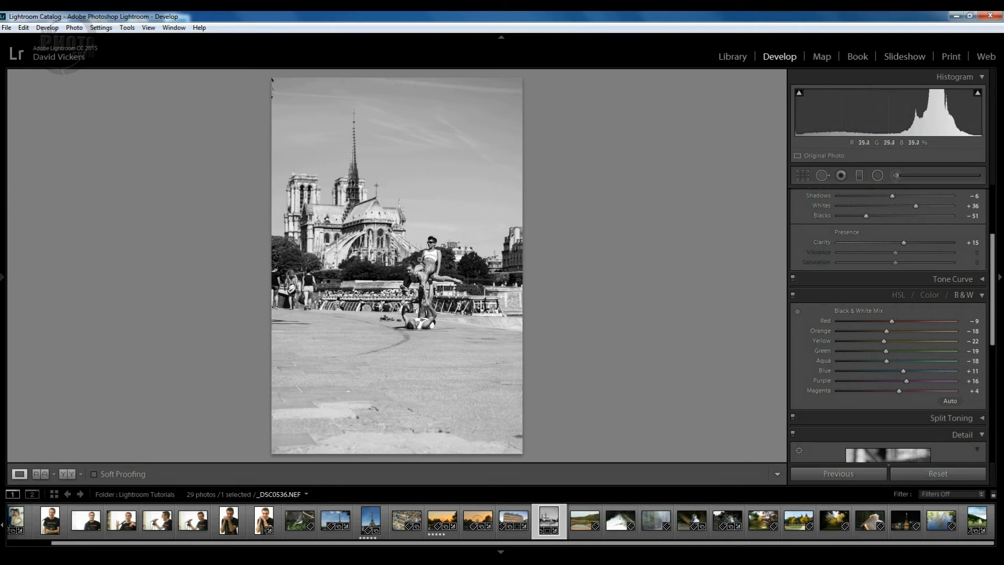
Set Red to −31, Orange to +1 and Yellow to −17 in the Black & White Mix, judging the acrobats' skin tones up close
click(419, 259)
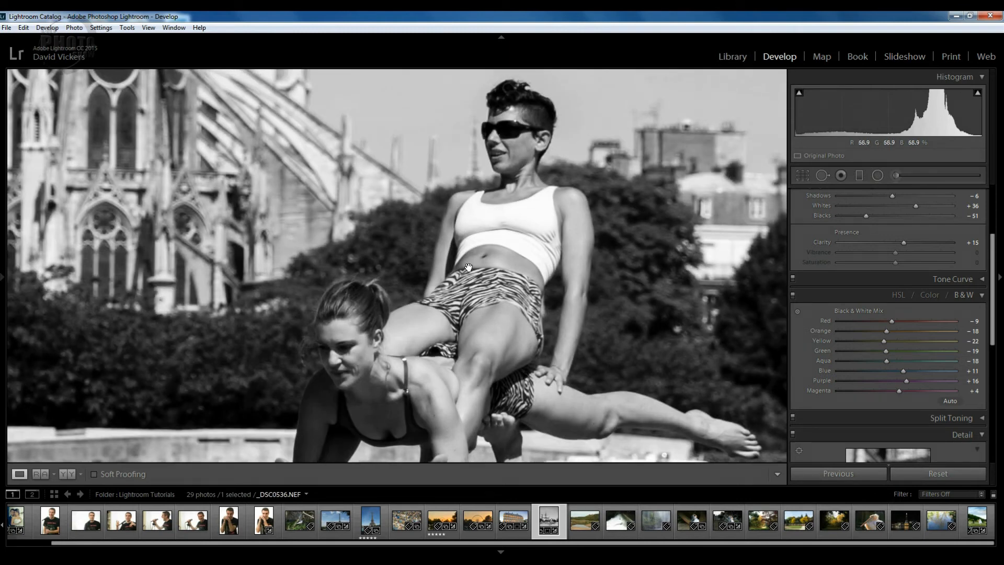
drag(474, 265, 474, 260)
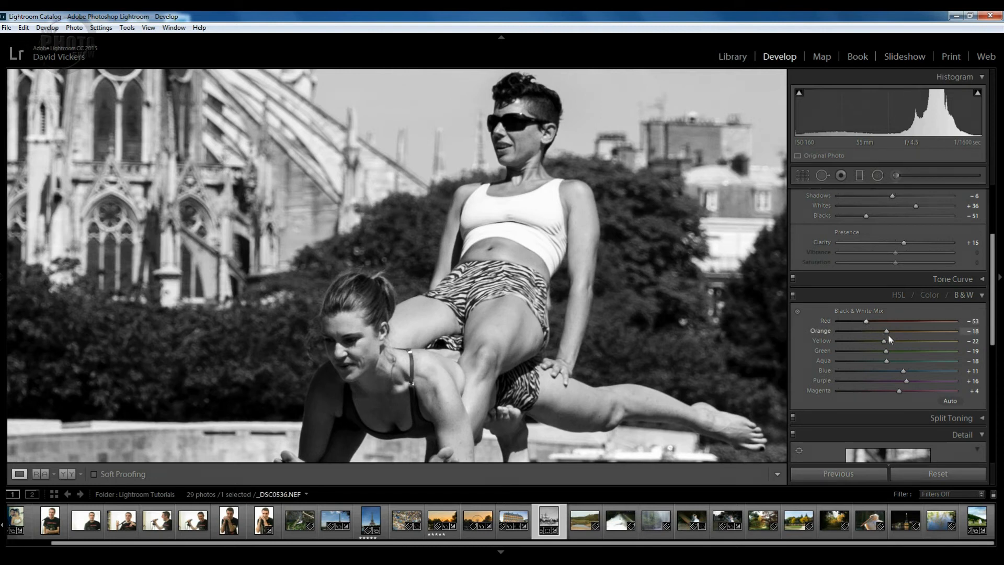
drag(870, 331, 867, 331)
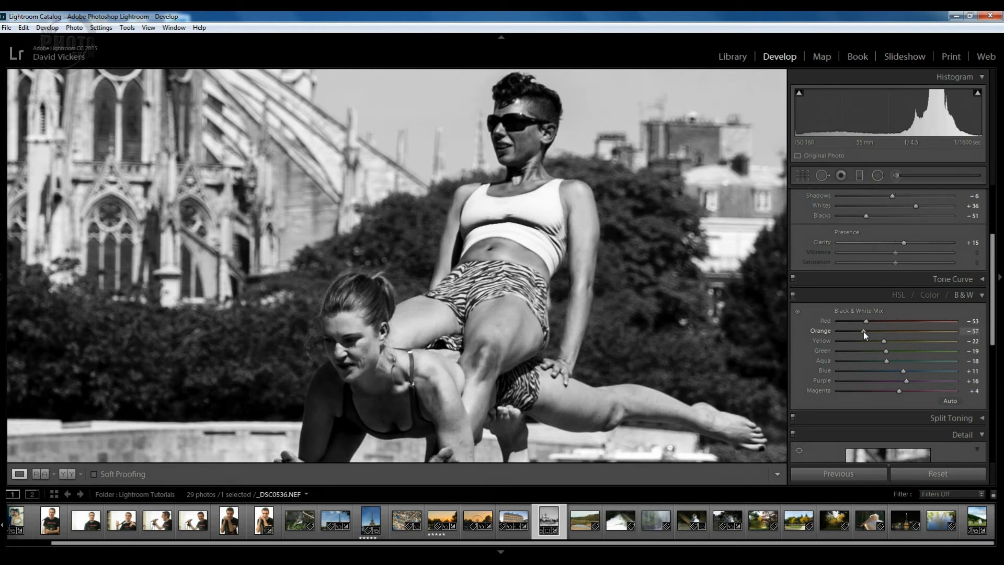
mouse_move(873, 331)
mouse_down()
mouse_move(886, 333)
mouse_move(862, 343)
mouse_move(881, 342)
mouse_up()
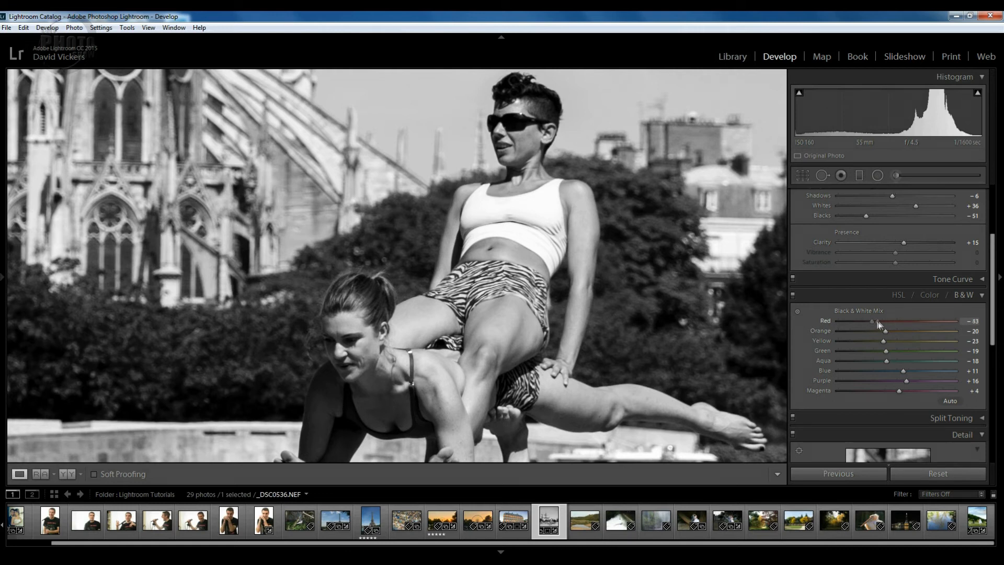
drag(890, 321, 897, 335)
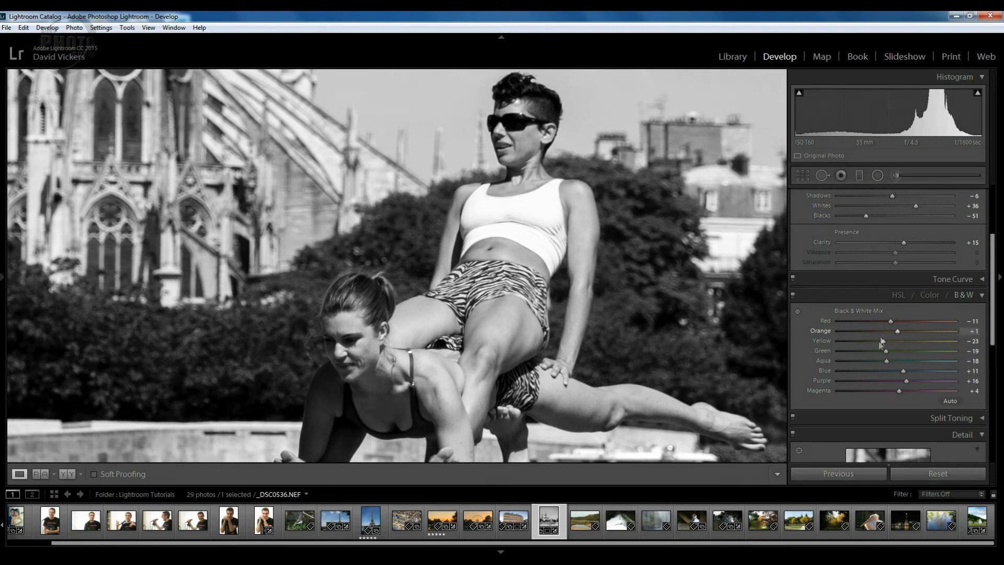
mouse_move(883, 341)
mouse_down()
mouse_move(895, 340)
mouse_move(886, 340)
mouse_up()
click(877, 321)
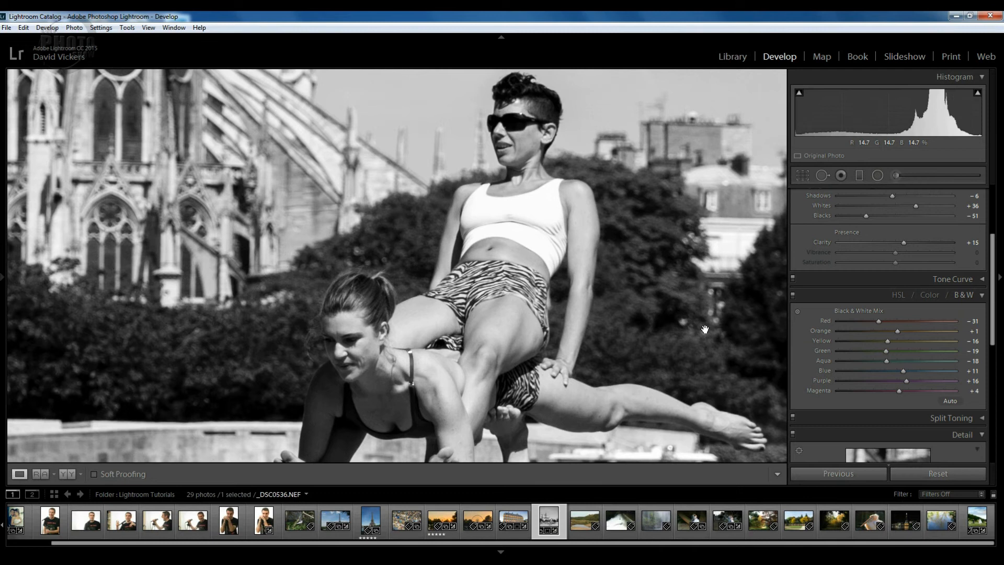
click(887, 341)
click(356, 236)
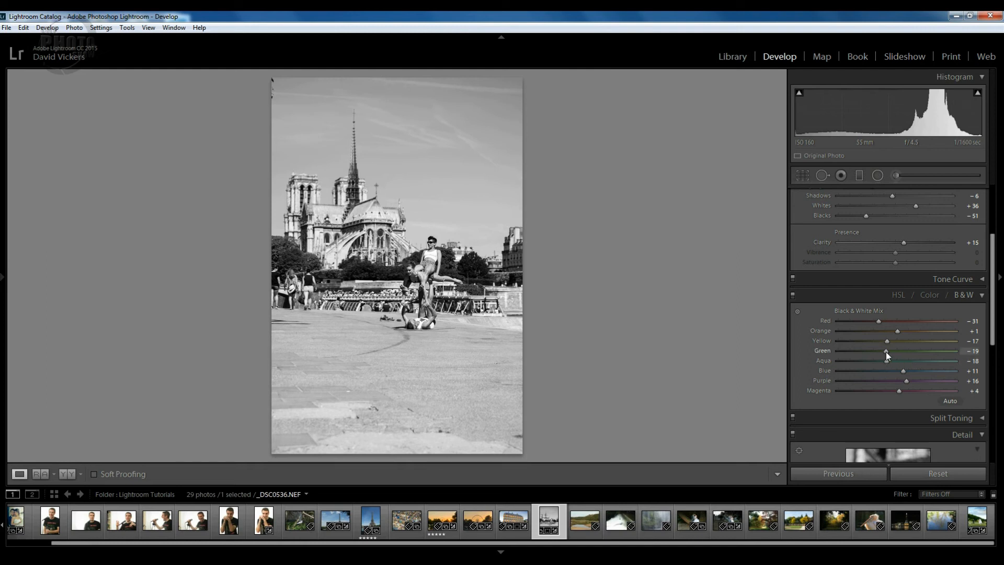
Set Green to +1, Aqua to −47 and Blue to −20 in the Black & White Mix to adjust trees and sky
mouse_move(885, 352)
mouse_down()
mouse_move(877, 352)
mouse_move(897, 351)
mouse_up()
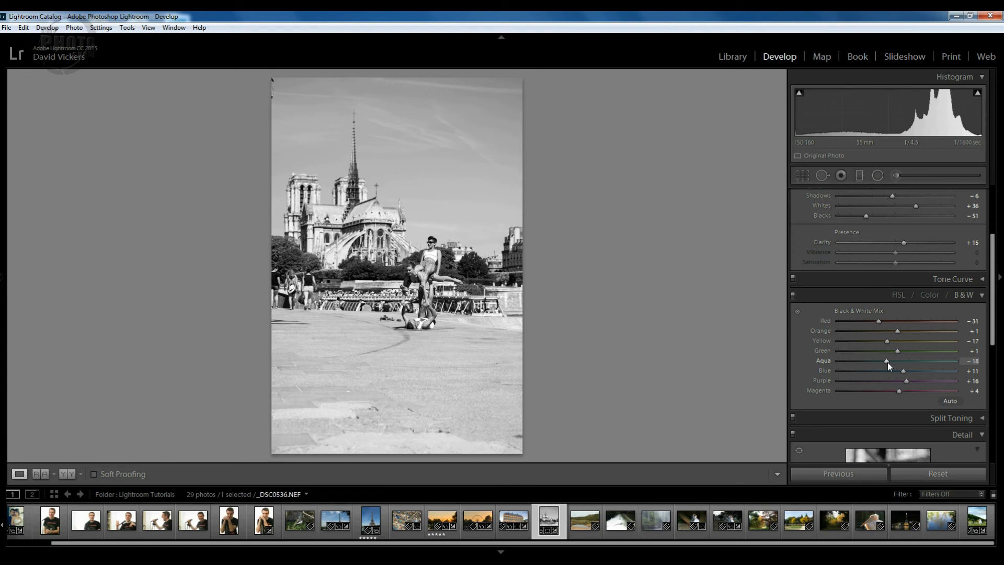
mouse_move(886, 363)
mouse_down()
mouse_move(929, 362)
mouse_move(848, 366)
mouse_move(909, 368)
mouse_move(869, 368)
mouse_up()
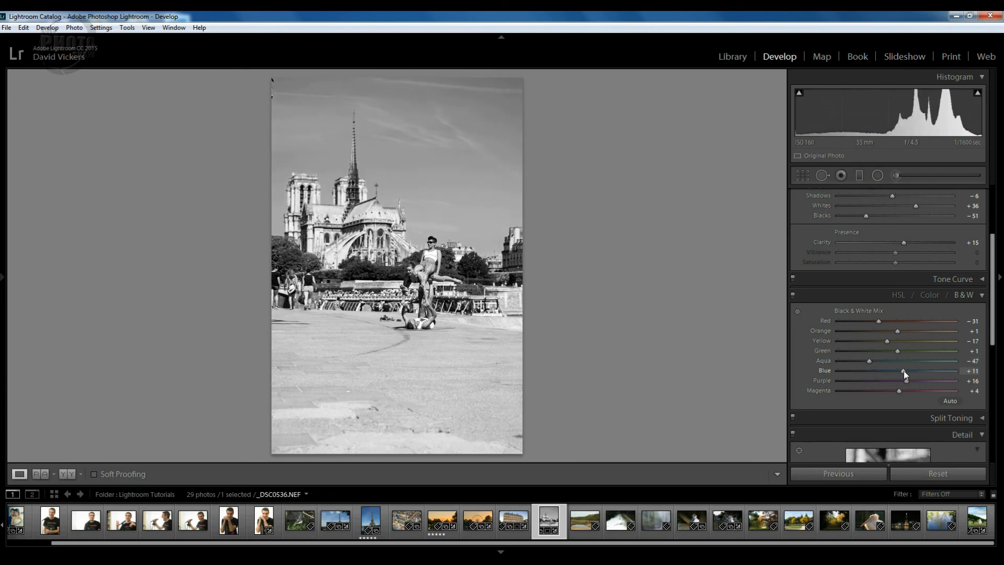
mouse_move(904, 370)
mouse_down()
mouse_move(889, 370)
mouse_move(940, 374)
mouse_move(863, 378)
mouse_move(885, 378)
mouse_up()
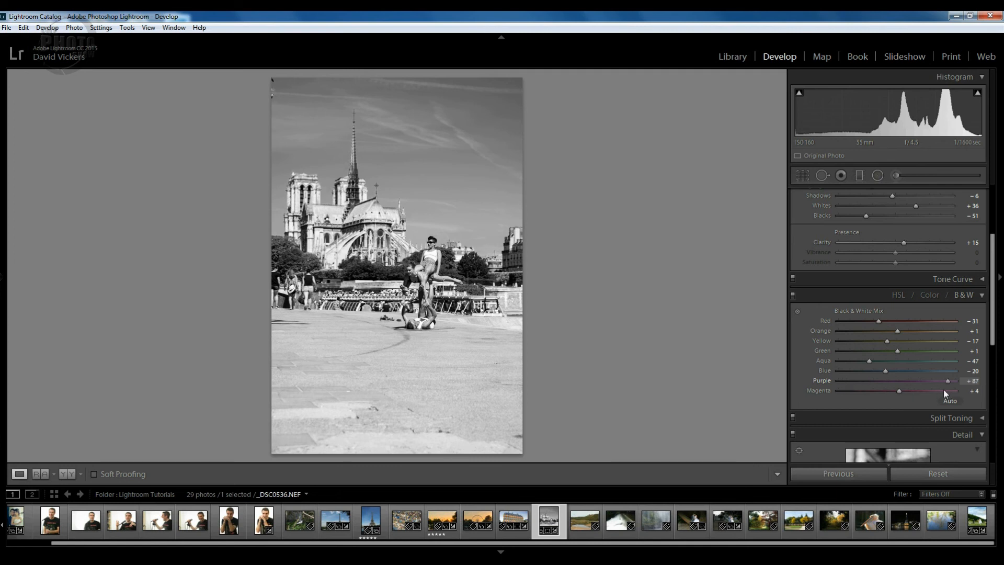
Try different Purple and Magenta levels in the Black & White Mix, leaving Purple at −42 and resetting Magenta to 0
mouse_move(943, 388)
mouse_down()
mouse_move(839, 390)
mouse_move(939, 385)
mouse_up()
drag(851, 389, 898, 386)
drag(894, 381, 883, 382)
drag(839, 386, 861, 392)
drag(933, 393, 976, 404)
drag(827, 400, 894, 401)
double_click(893, 393)
mouse_move(993, 327)
mouse_down()
mouse_move(991, 345)
mouse_move(991, 330)
mouse_up()
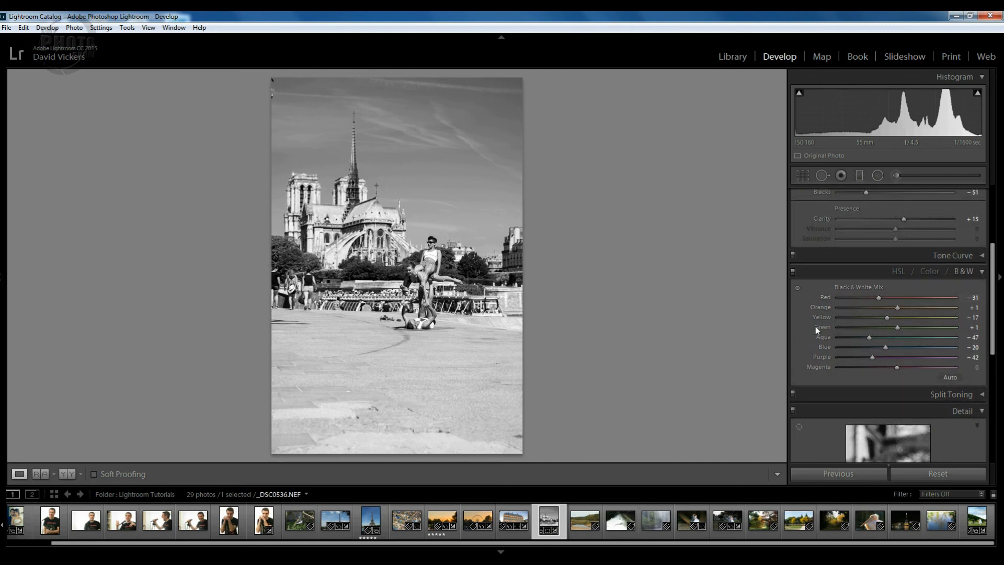
Compare the photo with the Black & White Mix switched off and on, and against its original colour version
click(793, 275)
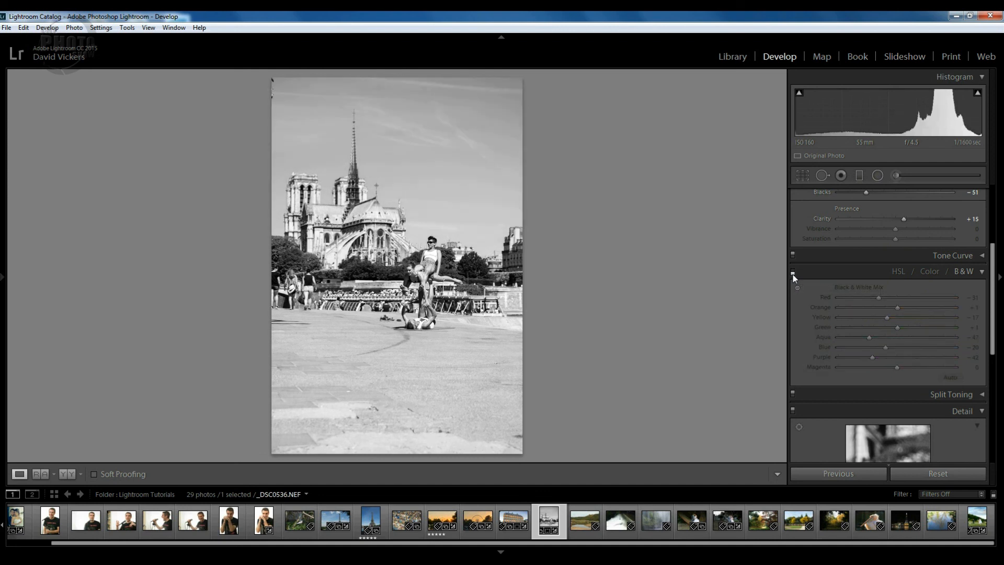
click(793, 273)
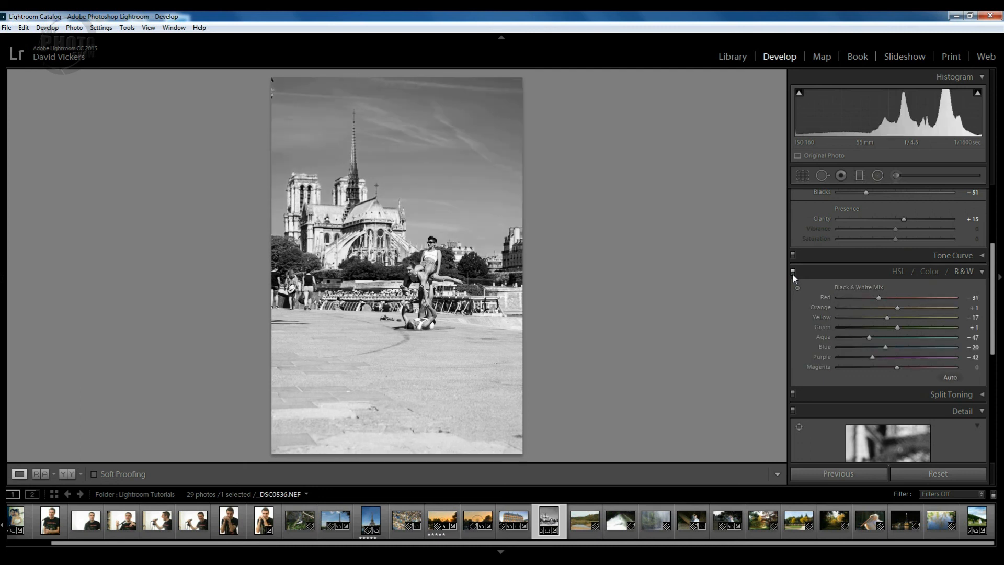
click(793, 273)
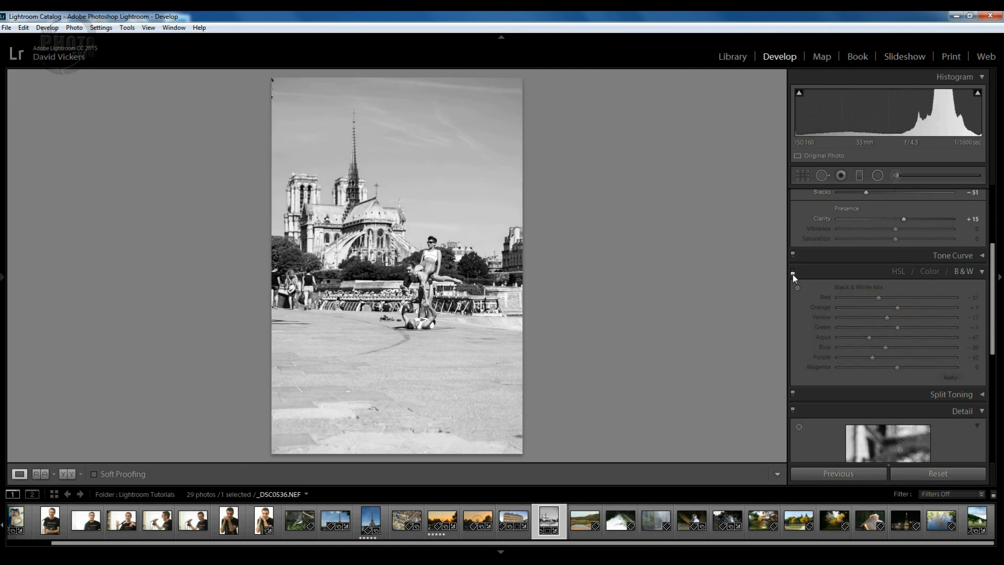
click(792, 272)
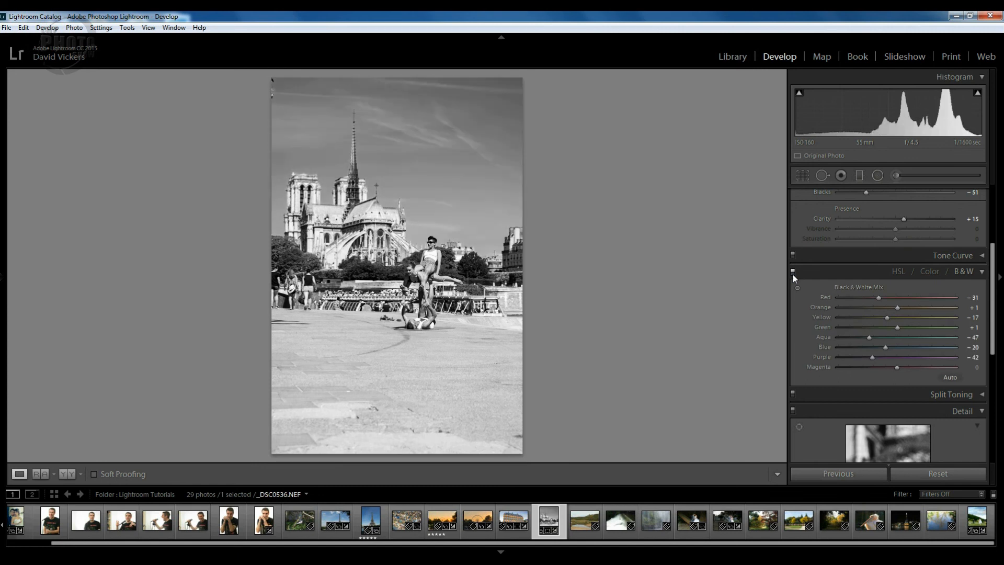
click(793, 272)
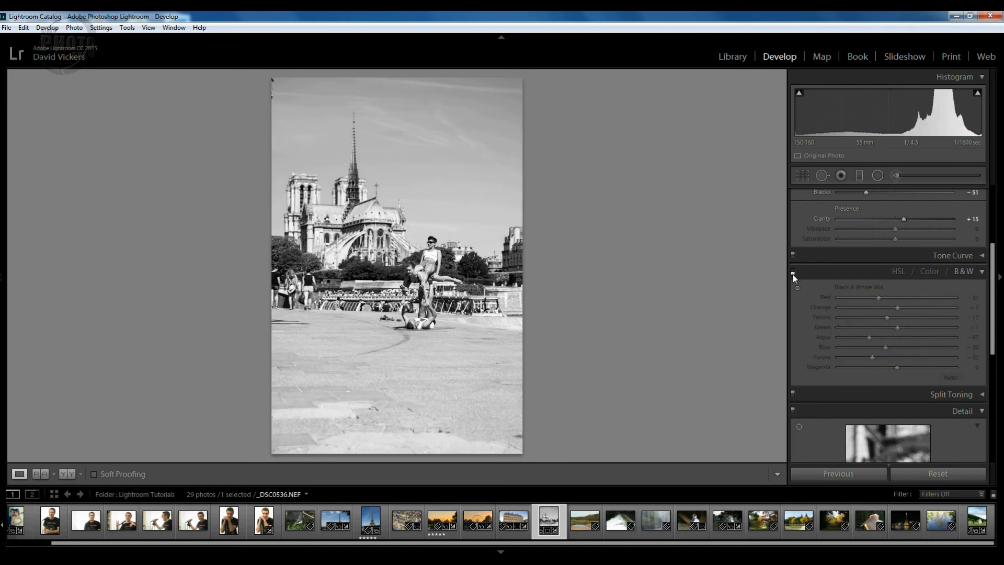
click(792, 273)
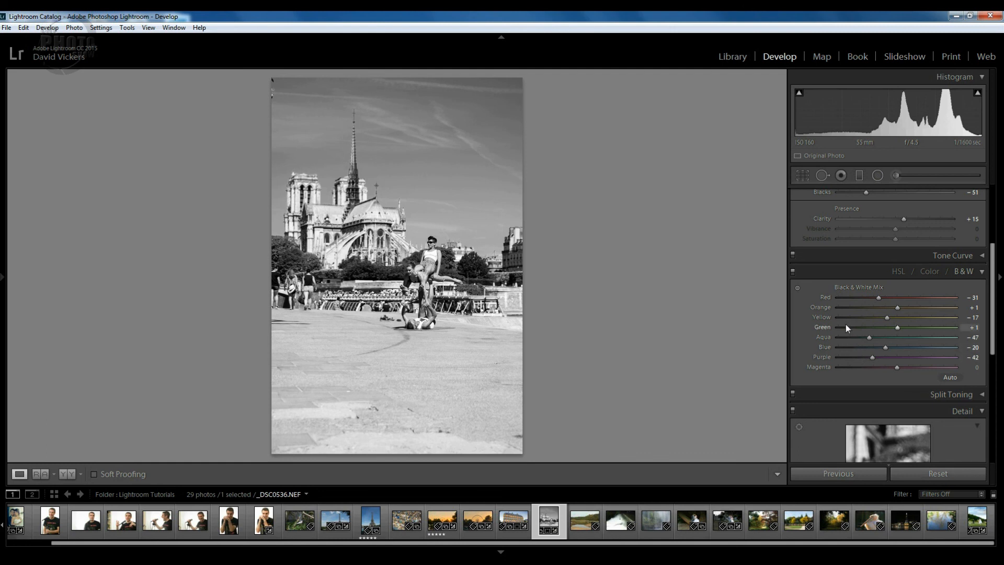
key(backslash)
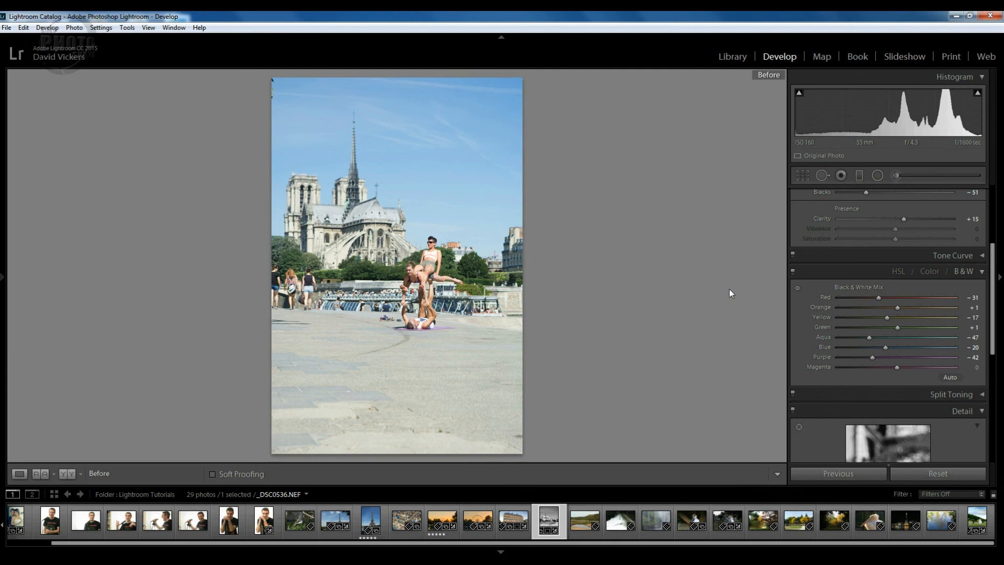
key(backslash)
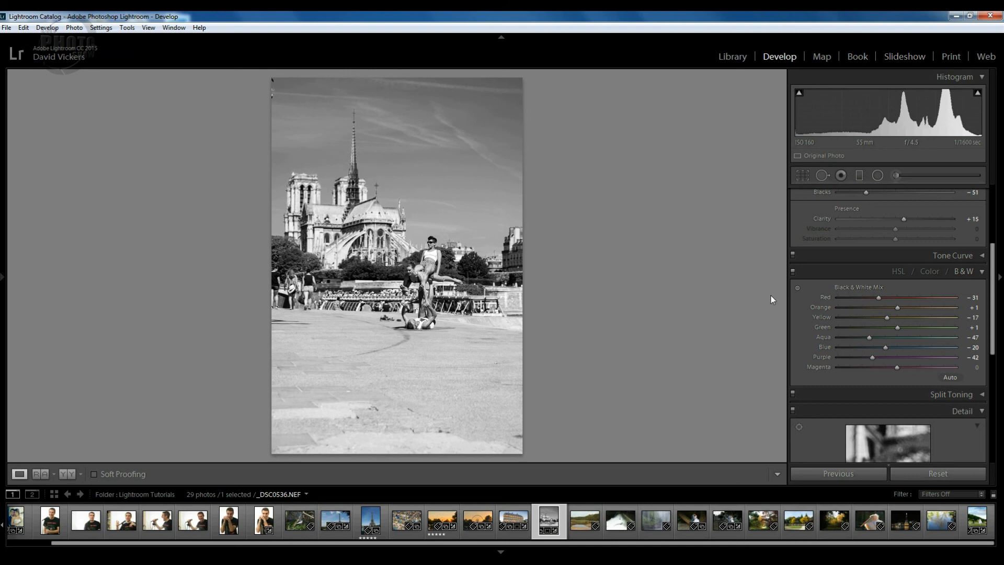
Darken the sky and warm tones by setting Blue to −38 and Yellow to −27 in the Black & White Mix
drag(885, 347, 882, 319)
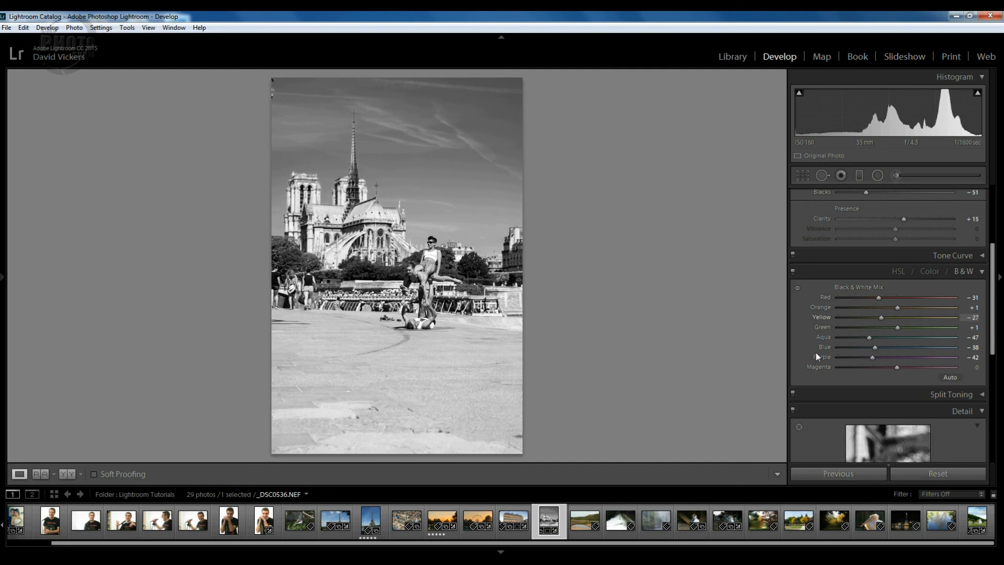